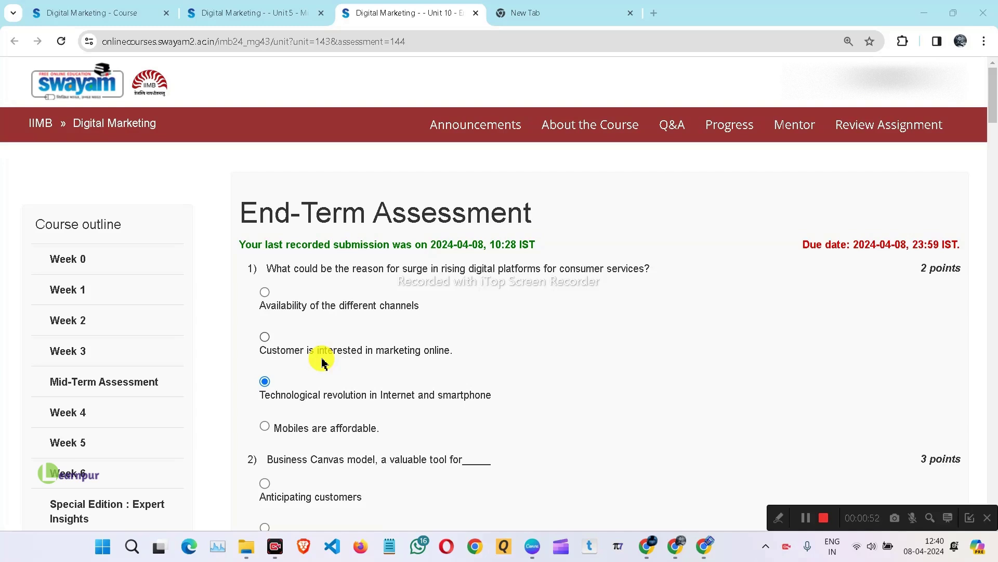
{"action": "scroll", "coordinate": [324, 361], "scroll_direction": "down", "scroll_amount": 3}
{"action": "scroll", "coordinate": [324, 361], "scroll_direction": "down", "scroll_amount": 3}
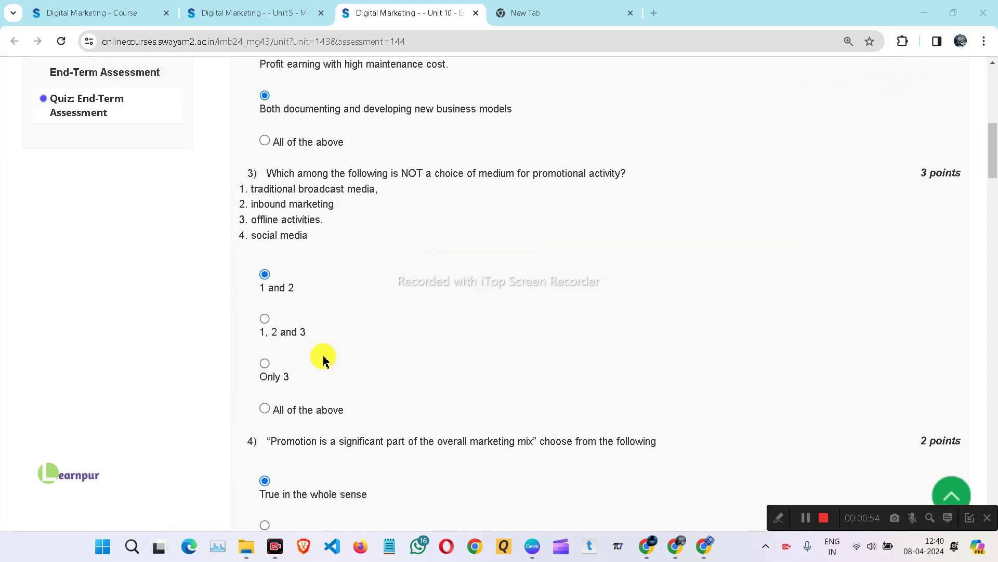
{"action": "scroll", "coordinate": [324, 360], "scroll_direction": "up", "scroll_amount": 3}
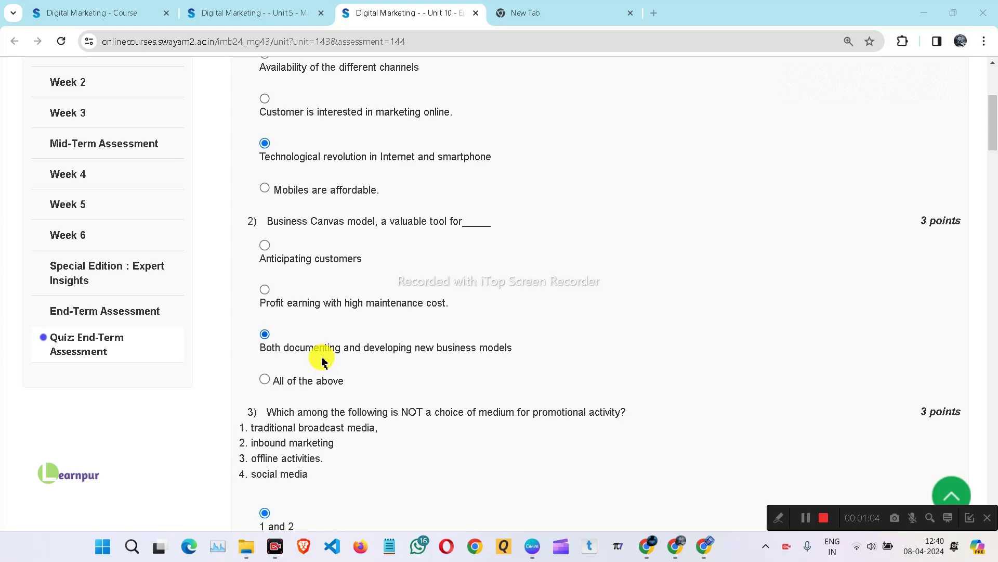
{"action": "scroll", "coordinate": [319, 360], "scroll_direction": "down", "scroll_amount": 3}
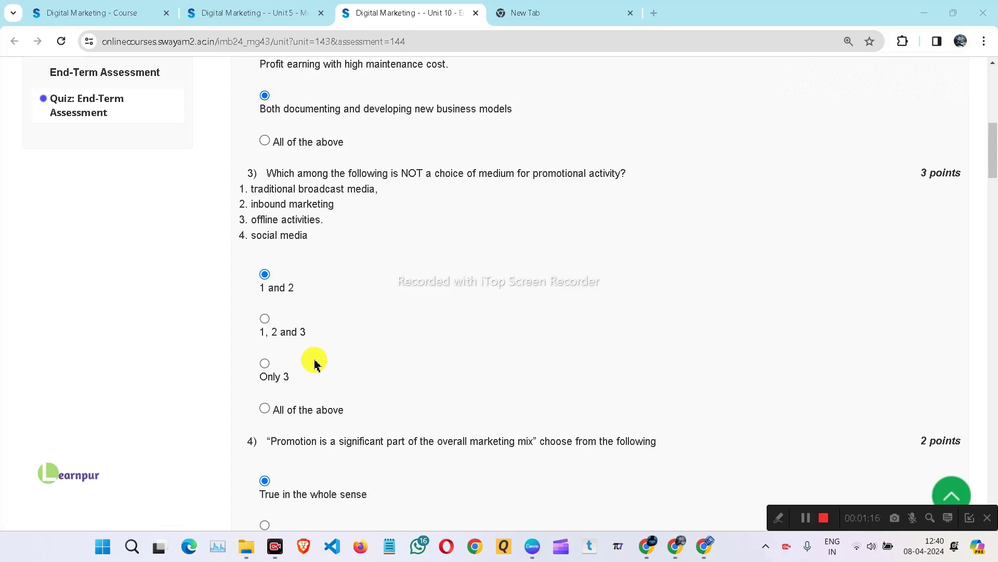
{"action": "scroll", "coordinate": [314, 364], "scroll_direction": "down", "scroll_amount": 3}
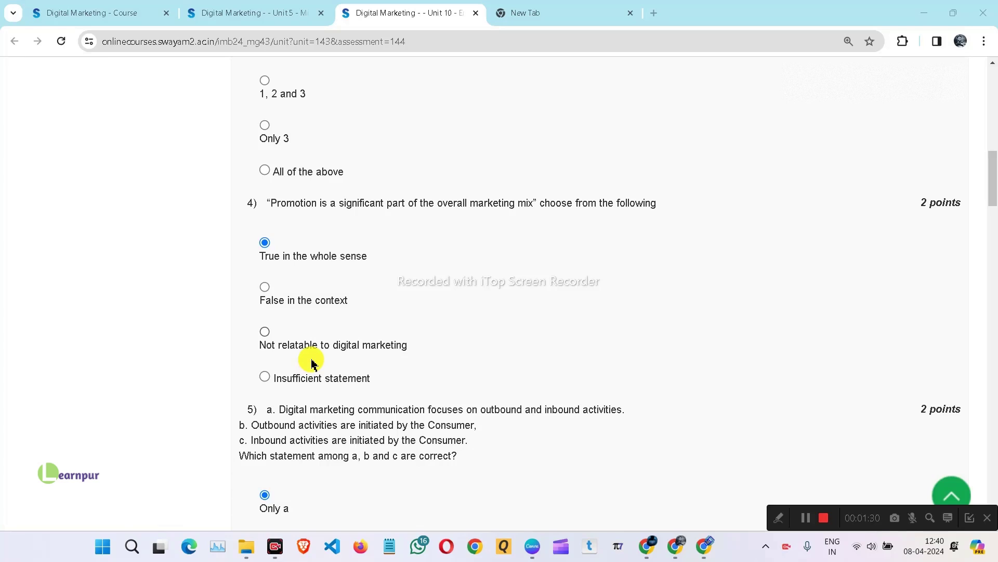
{"action": "scroll", "coordinate": [311, 363], "scroll_direction": "down", "scroll_amount": 3}
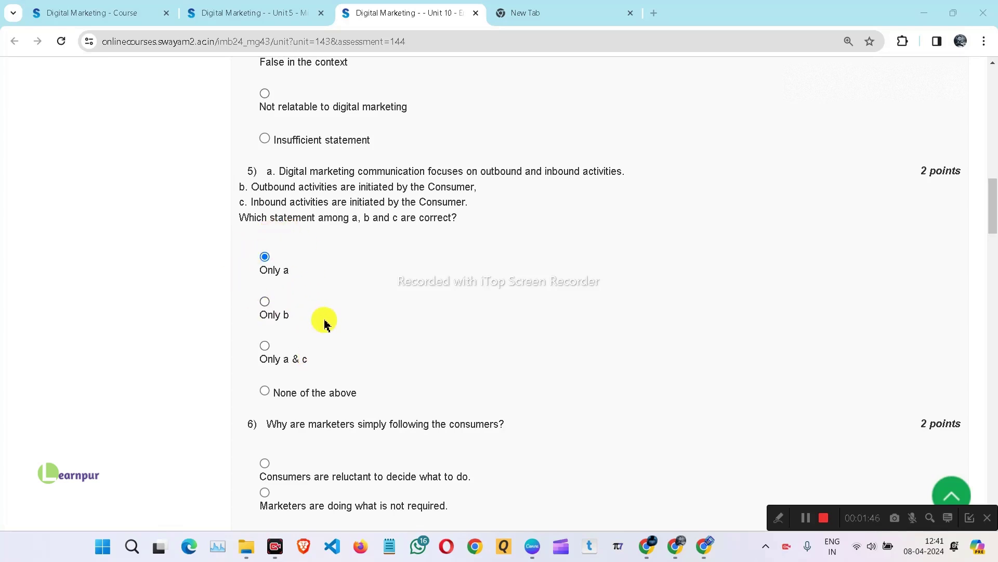
{"action": "scroll", "coordinate": [325, 324], "scroll_direction": "down", "scroll_amount": 3}
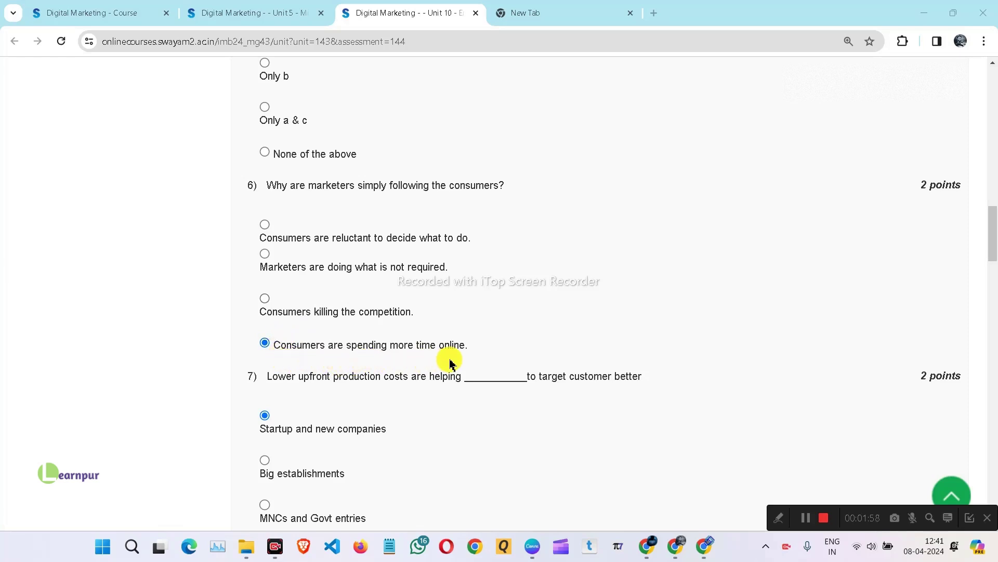
{"action": "scroll", "coordinate": [451, 341], "scroll_direction": "down", "scroll_amount": 3}
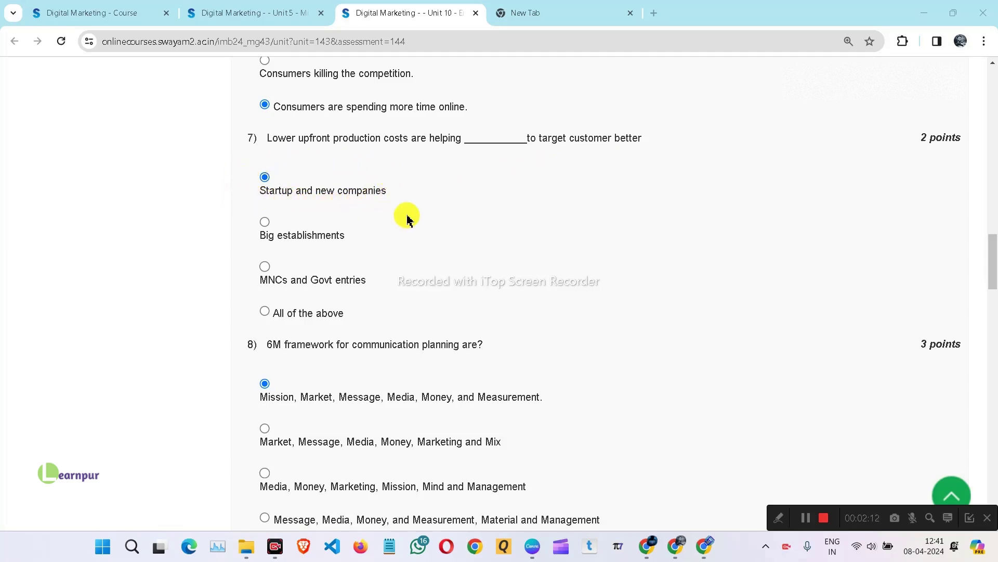
{"action": "scroll", "coordinate": [460, 328], "scroll_direction": "down", "scroll_amount": 3}
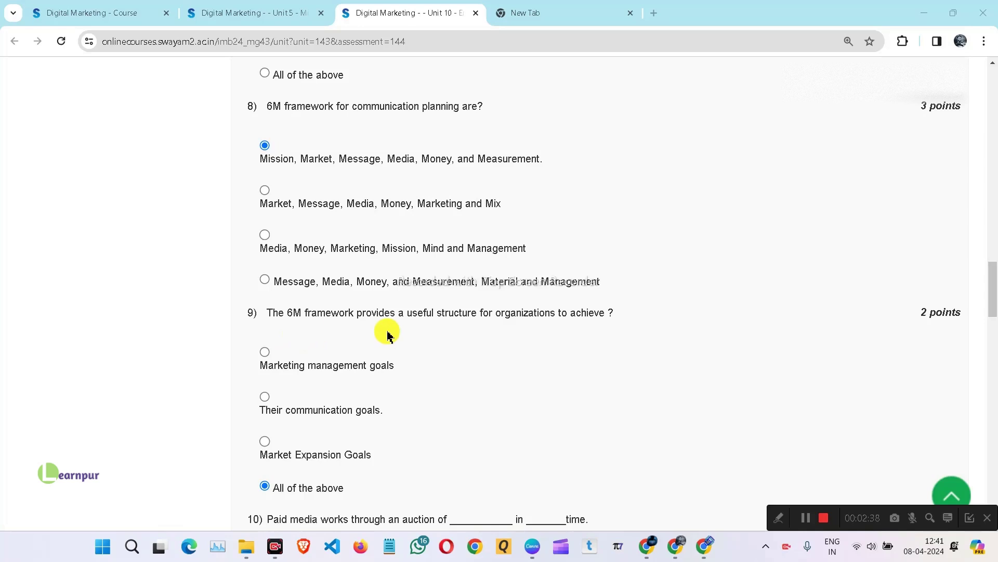
{"action": "scroll", "coordinate": [505, 334], "scroll_direction": "down", "scroll_amount": 3}
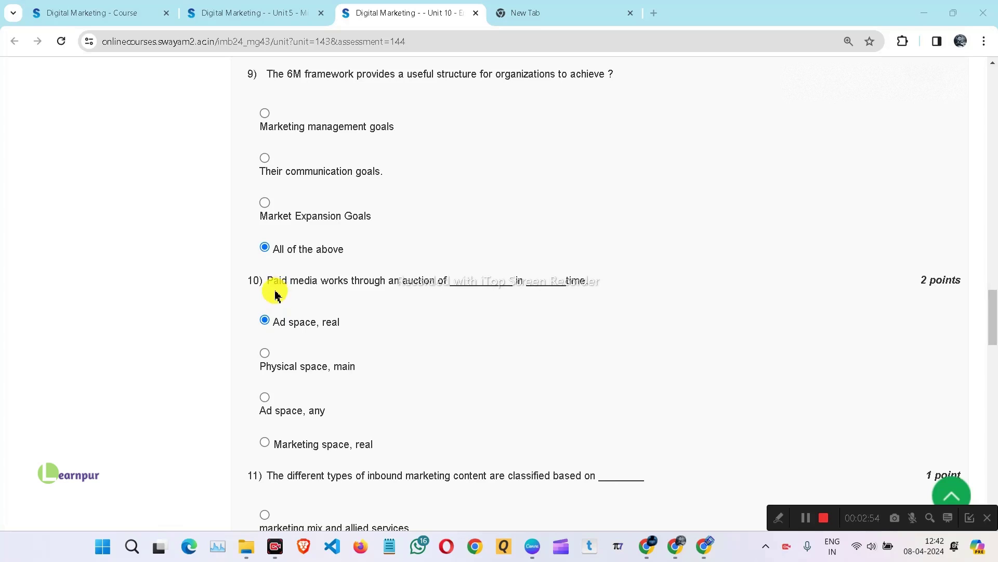
{"action": "scroll", "coordinate": [305, 336], "scroll_direction": "down", "scroll_amount": 3}
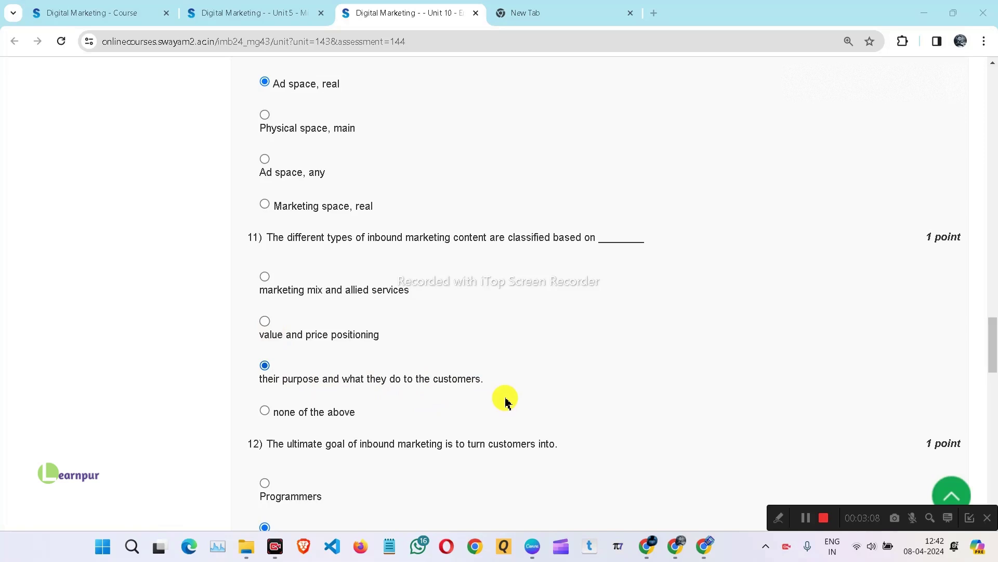
{"action": "scroll", "coordinate": [506, 402], "scroll_direction": "down", "scroll_amount": 3}
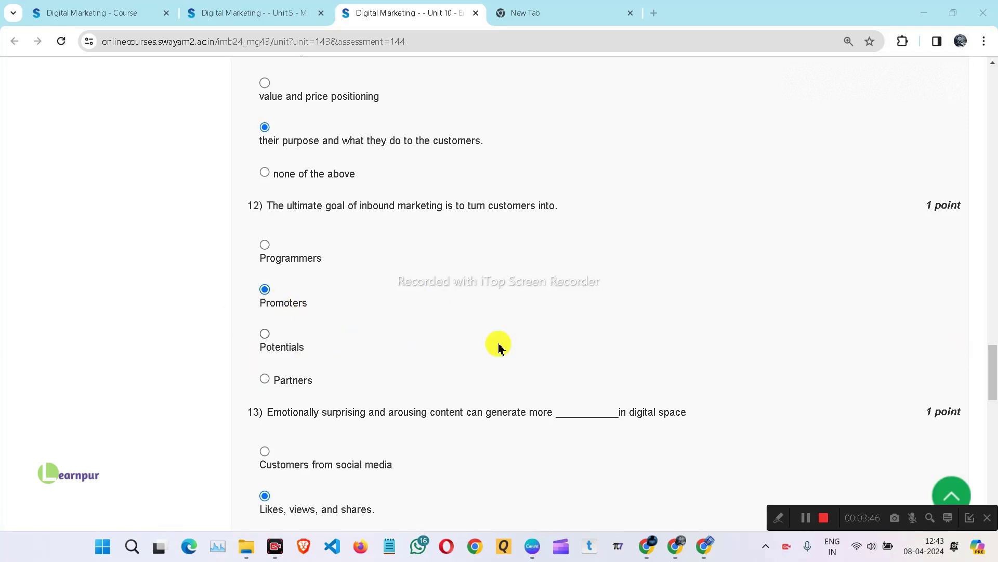
{"action": "scroll", "coordinate": [499, 348], "scroll_direction": "down", "scroll_amount": 3}
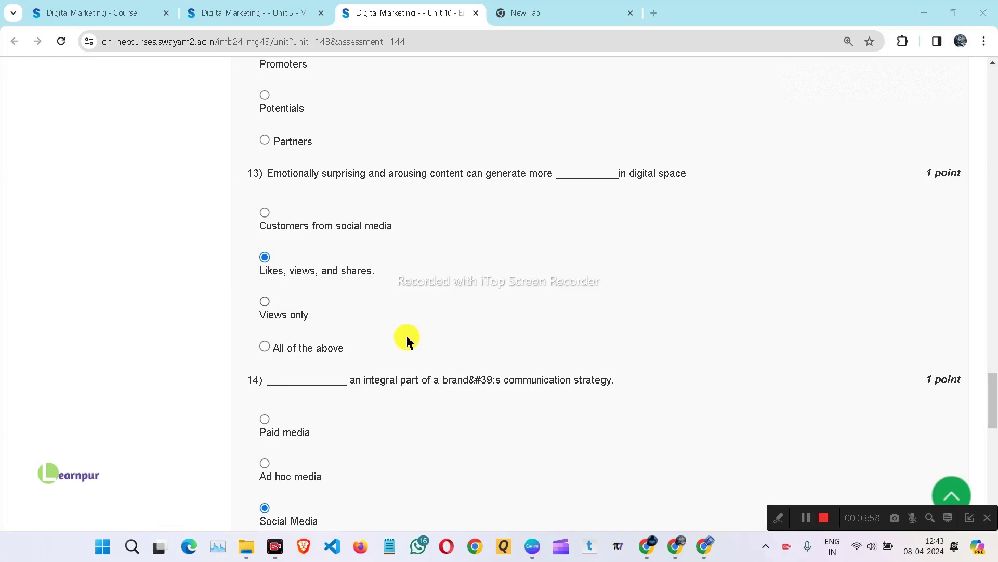
{"action": "scroll", "coordinate": [408, 341], "scroll_direction": "down", "scroll_amount": 3}
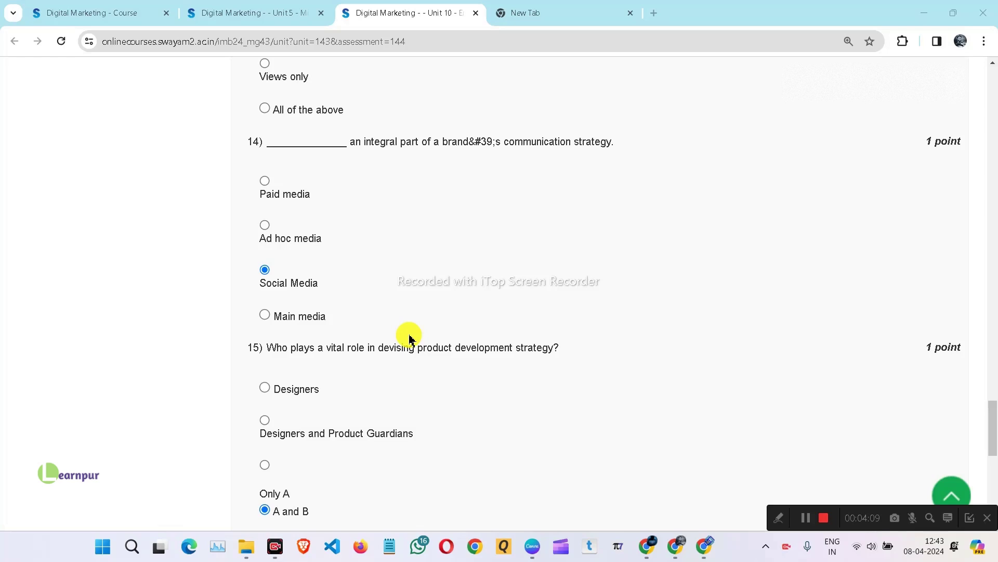
{"action": "scroll", "coordinate": [408, 339], "scroll_direction": "down", "scroll_amount": 3}
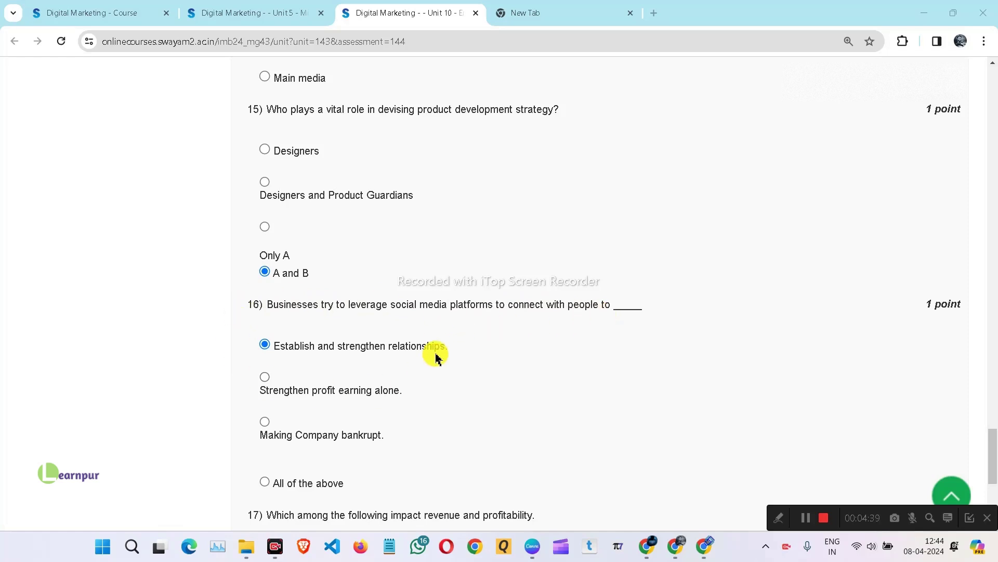
{"action": "scroll", "coordinate": [436, 357], "scroll_direction": "down", "scroll_amount": 3}
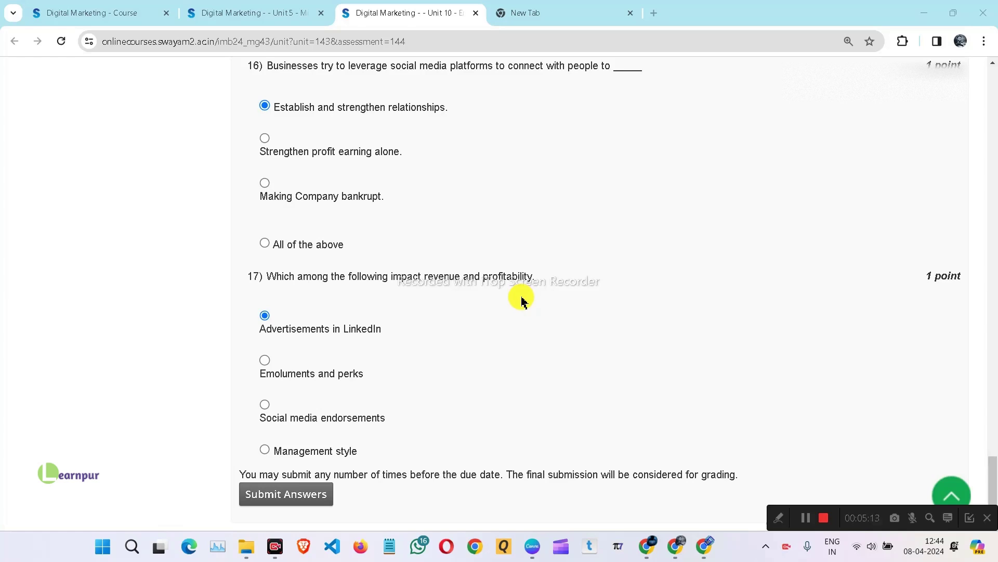
{"action": "left_click", "coordinate": [262, 314]}
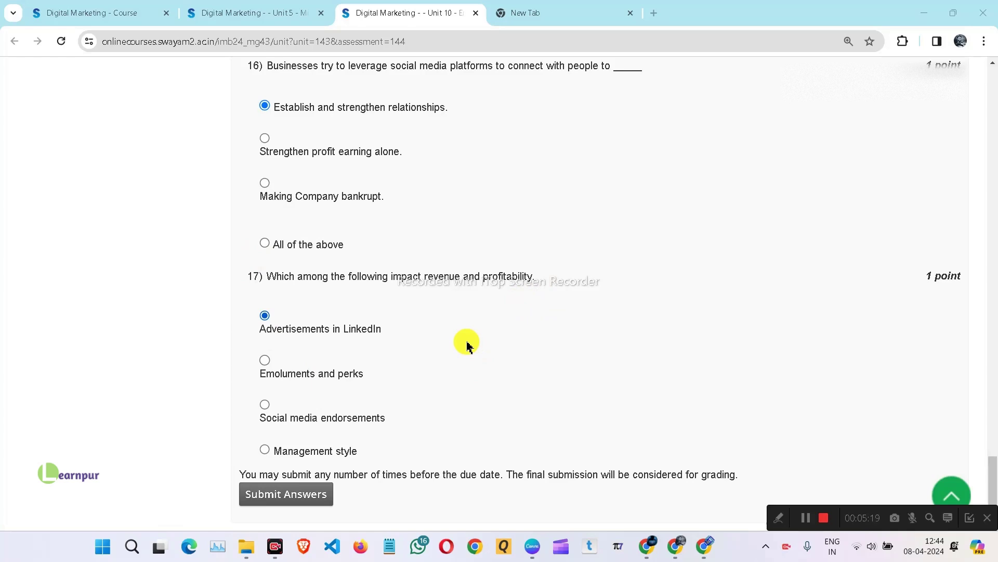
{"action": "scroll", "coordinate": [467, 345], "scroll_direction": "up", "scroll_amount": 3}
{"action": "scroll", "coordinate": [466, 345], "scroll_direction": "up", "scroll_amount": 3}
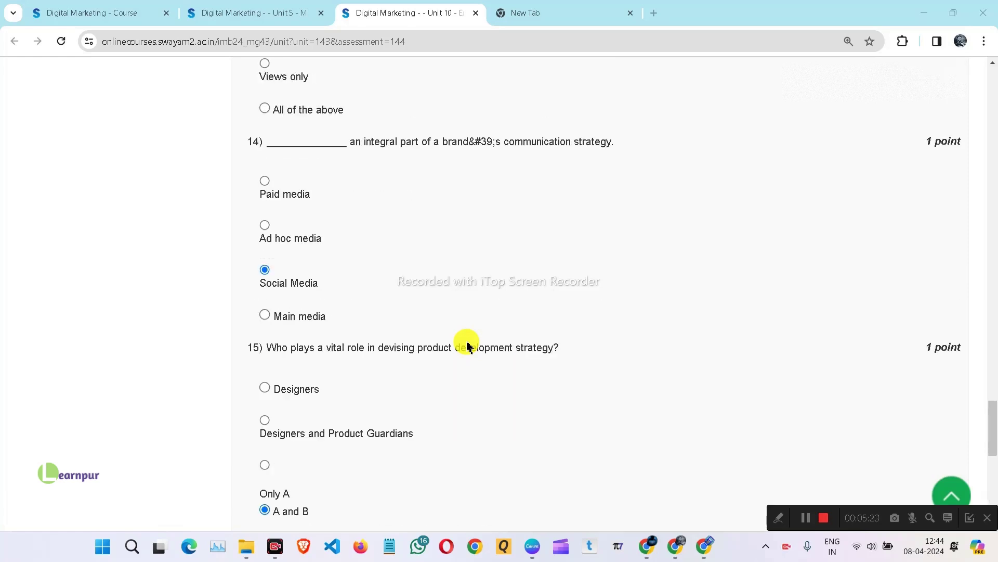
{"action": "scroll", "coordinate": [466, 346], "scroll_direction": "up", "scroll_amount": 6}
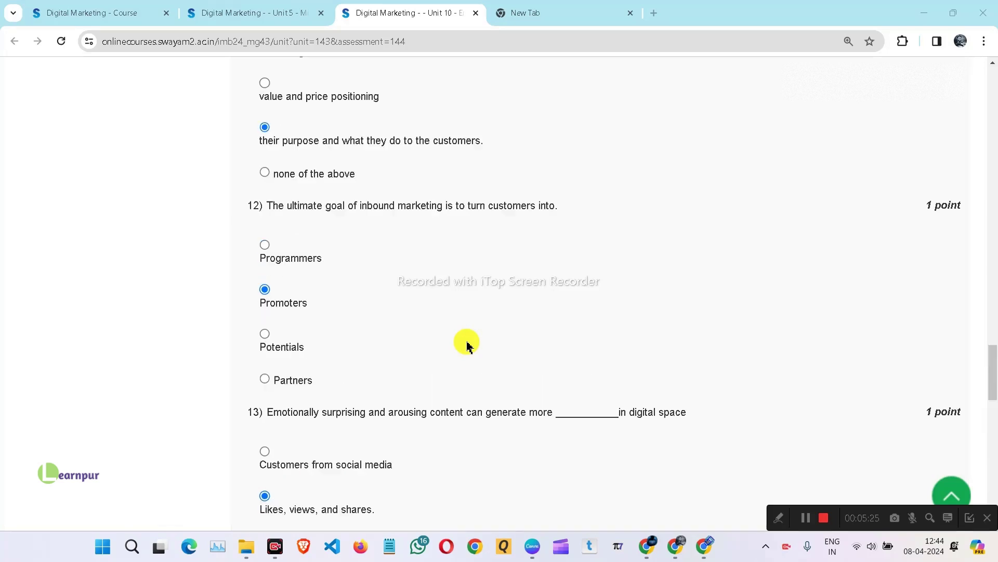
{"action": "scroll", "coordinate": [466, 345], "scroll_direction": "up", "scroll_amount": 6}
{"action": "scroll", "coordinate": [467, 345], "scroll_direction": "up", "scroll_amount": 3}
{"action": "scroll", "coordinate": [466, 345], "scroll_direction": "up", "scroll_amount": 3}
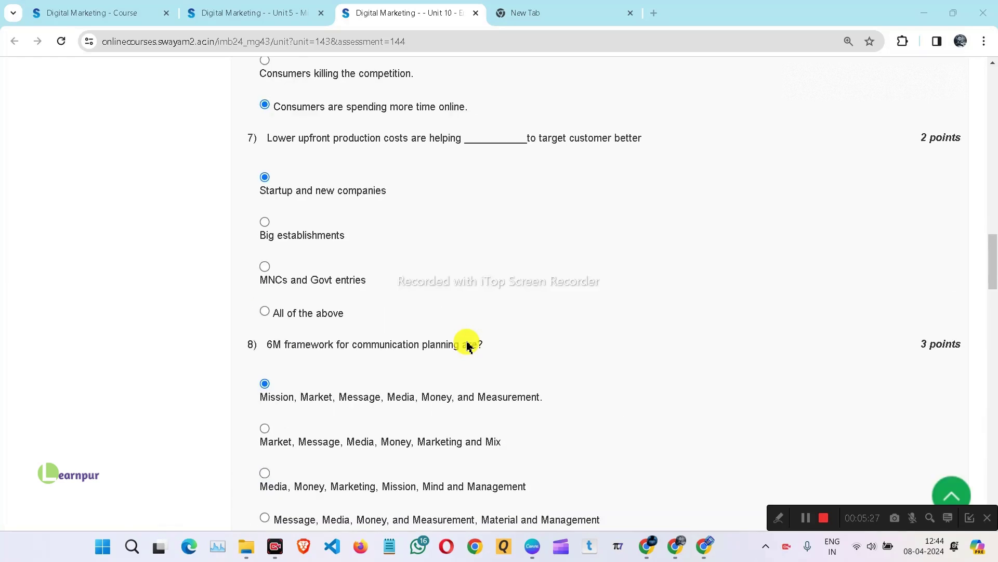
{"action": "scroll", "coordinate": [466, 344], "scroll_direction": "up", "scroll_amount": 6}
{"action": "scroll", "coordinate": [466, 345], "scroll_direction": "up", "scroll_amount": 3}
{"action": "scroll", "coordinate": [466, 345], "scroll_direction": "up", "scroll_amount": 3}
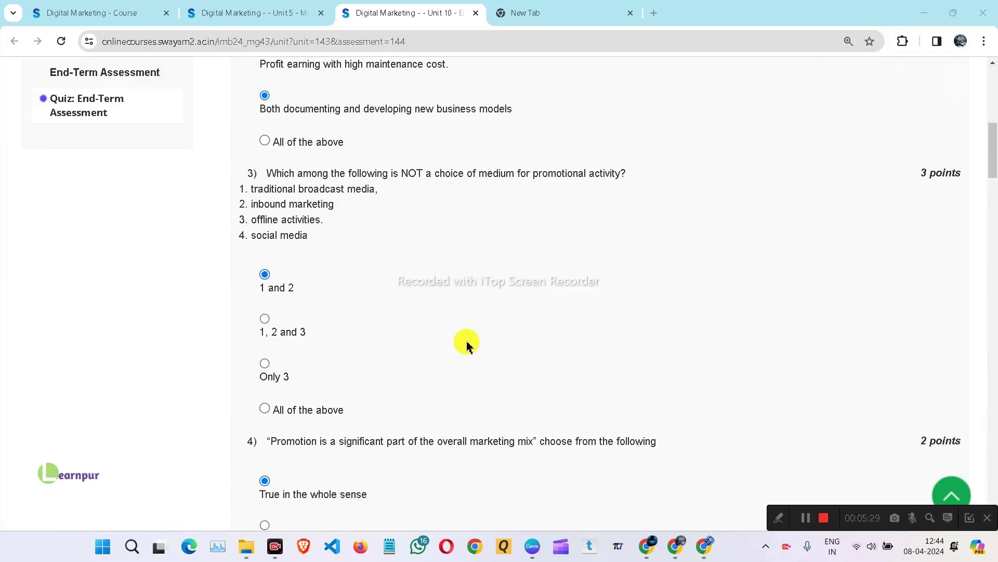
{"action": "scroll", "coordinate": [466, 345], "scroll_direction": "up", "scroll_amount": 6}
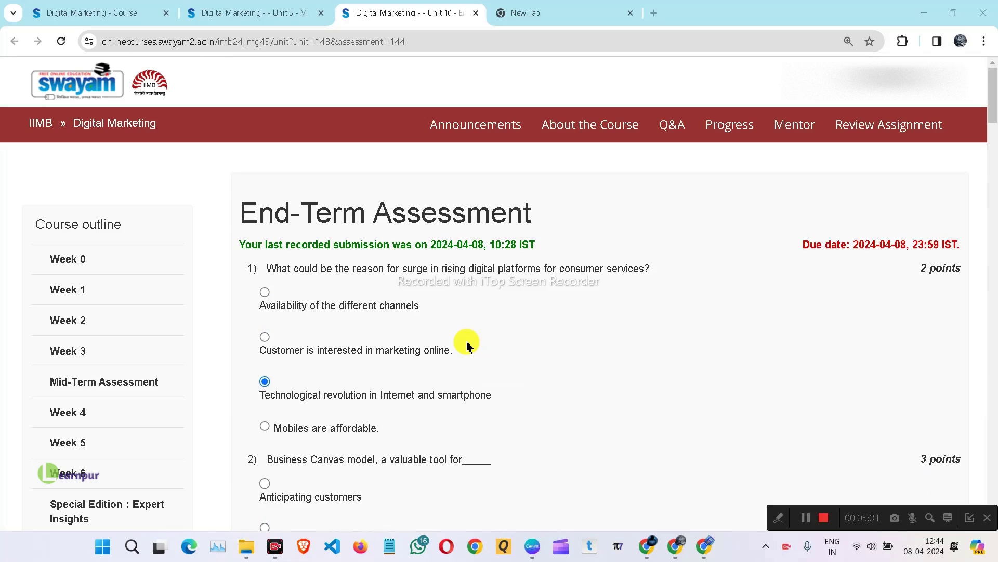